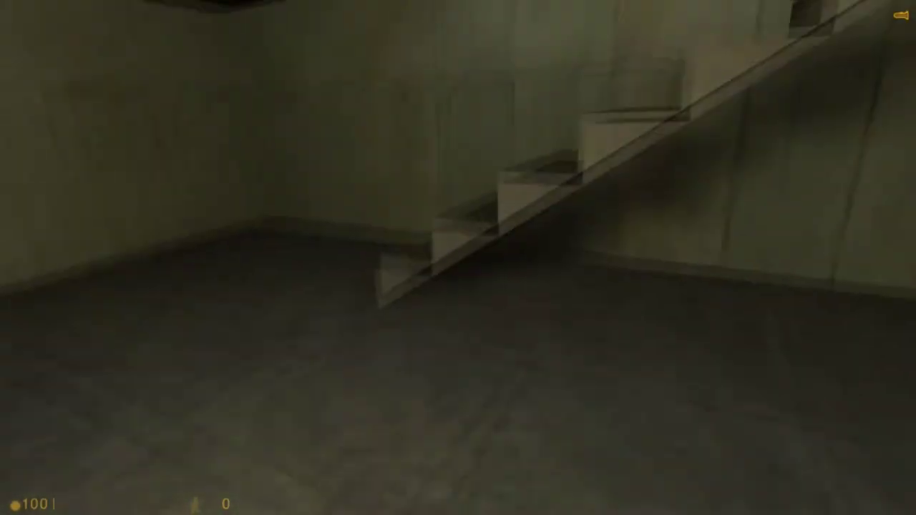
key(w)
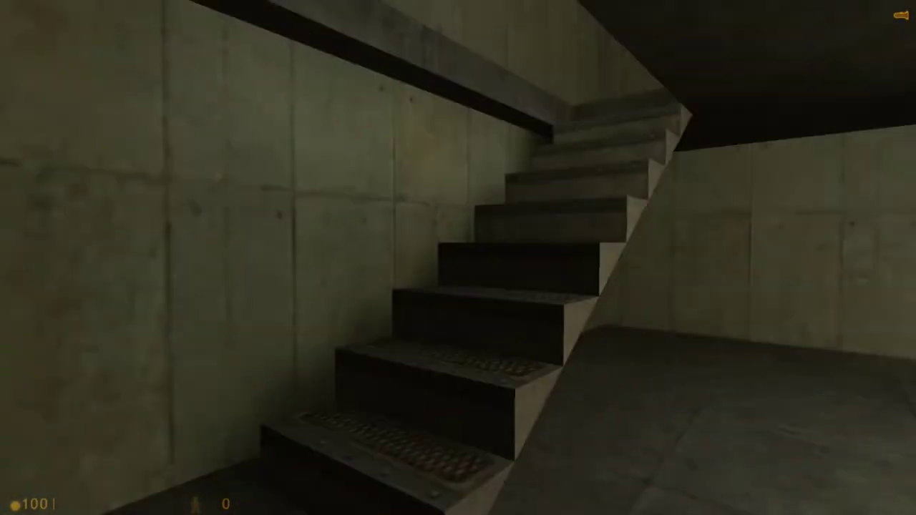
key(w)
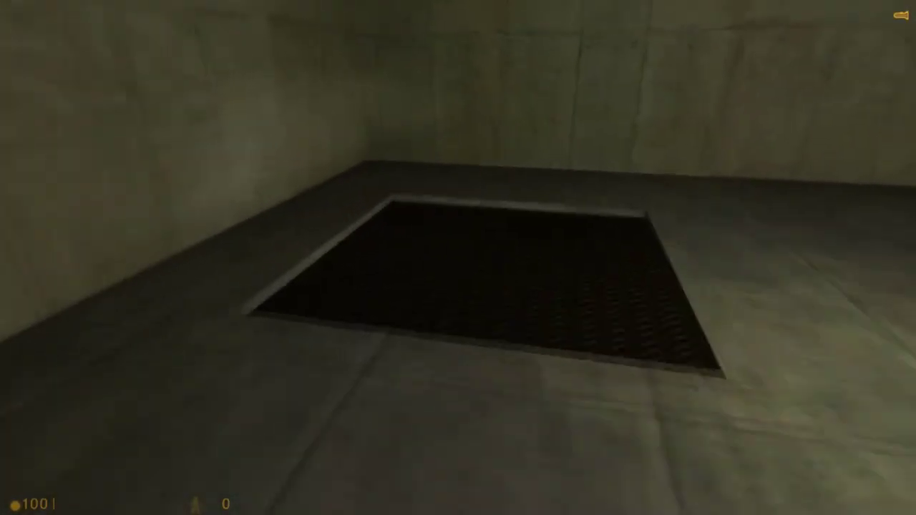
key(w)
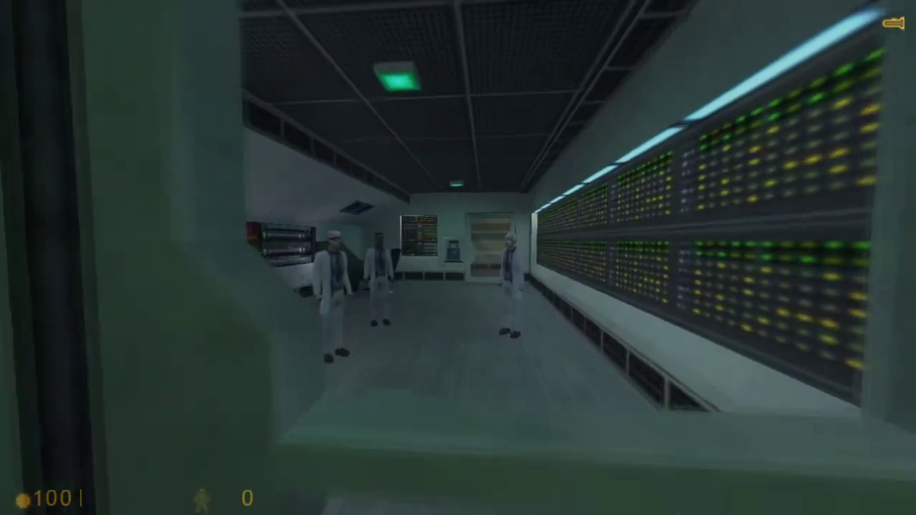
key(w)
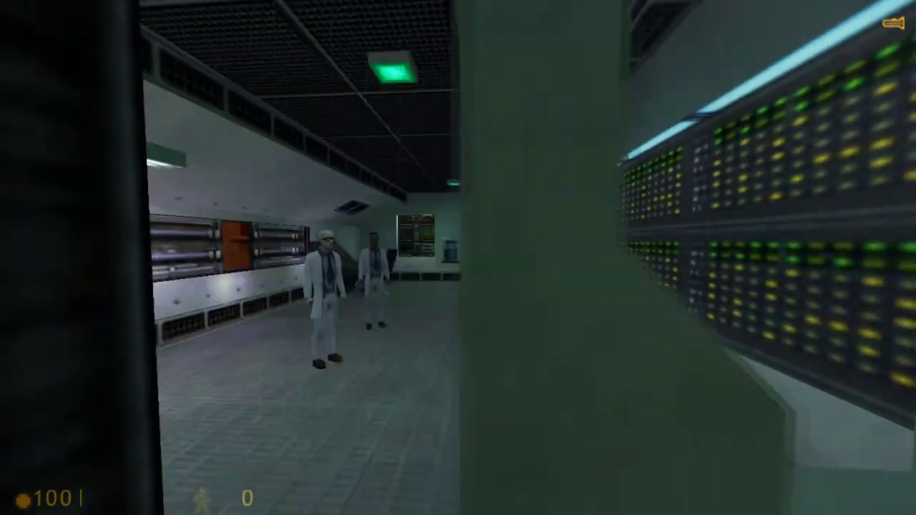
key(w)
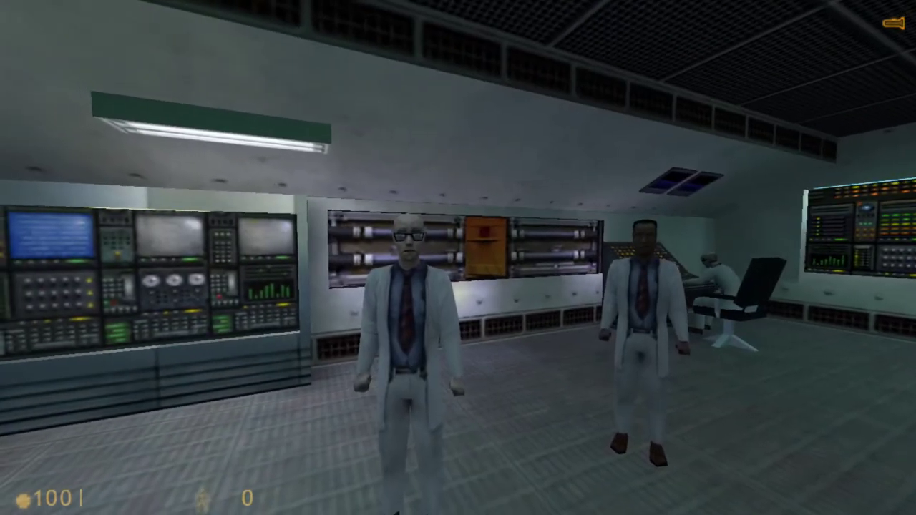
key(w)
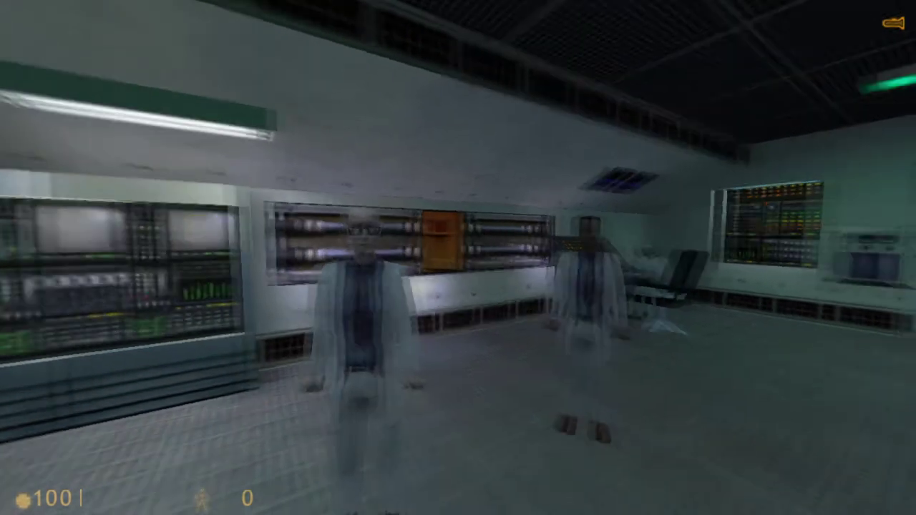
Step: Examine the test room and its player start, light and monster_barney entities in the 3D view
key(w)
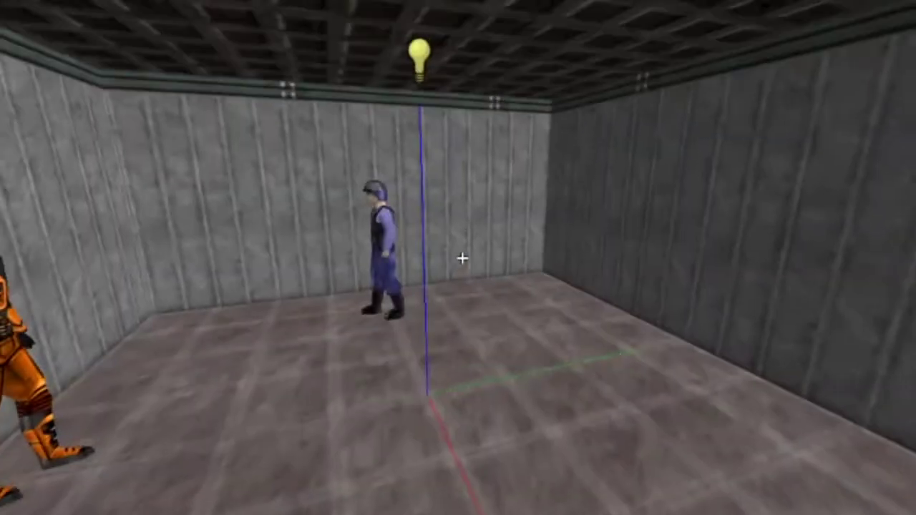
key(w)
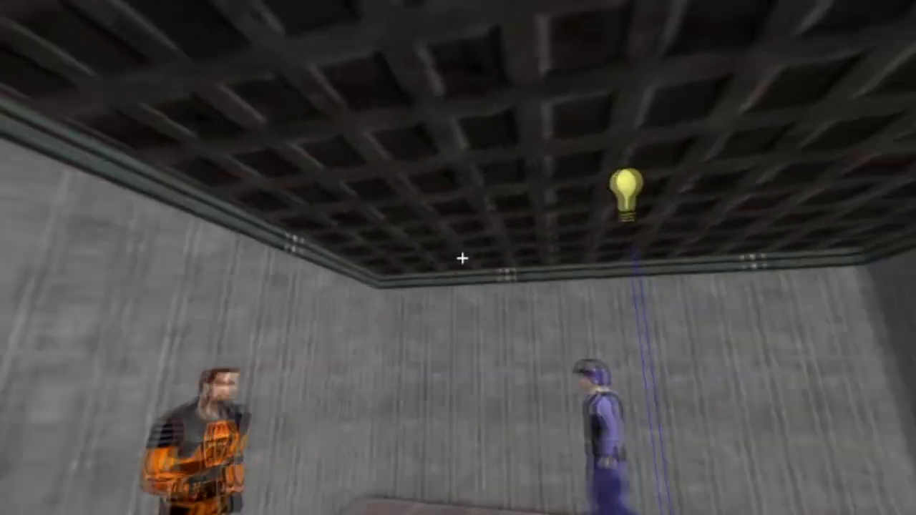
key(s)
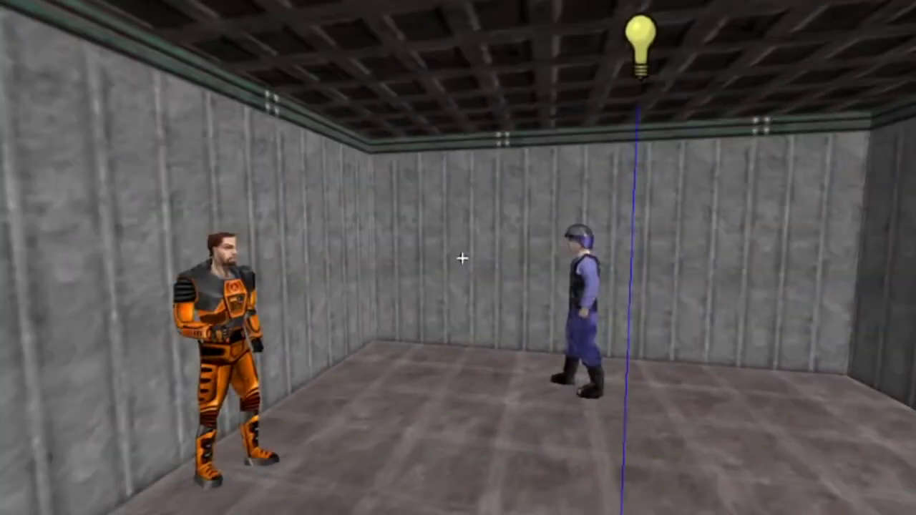
click(207, 288)
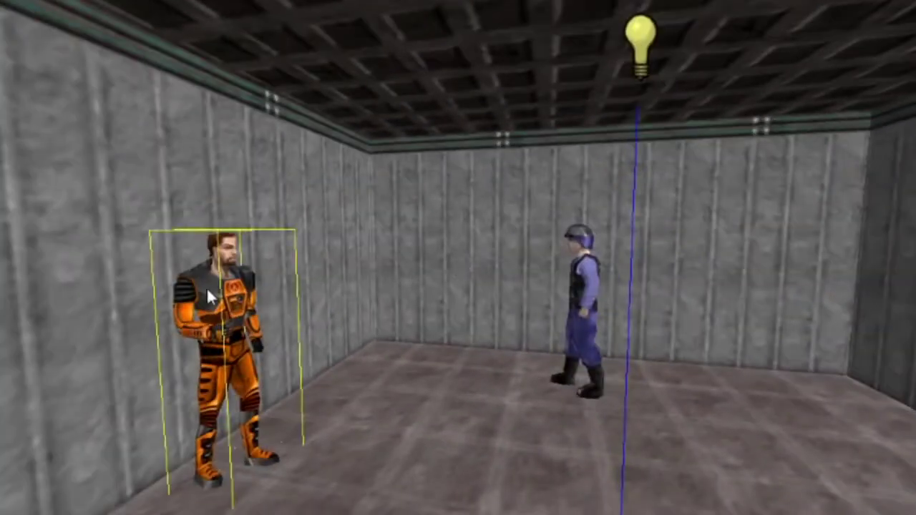
click(640, 50)
click(584, 262)
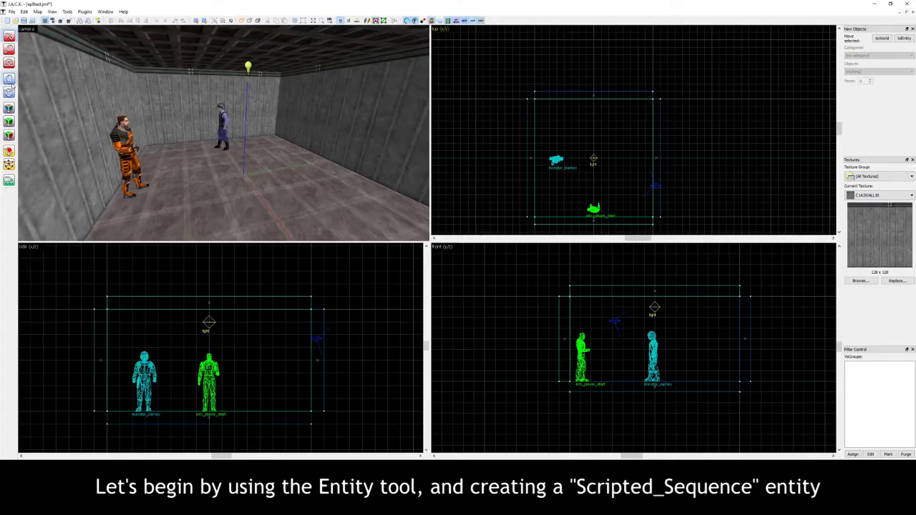
Step: Place a new point entity on the room floor beside monster_barney and change its class to scripted_sequence
click(9, 81)
click(267, 199)
click(10, 43)
double_click(272, 154)
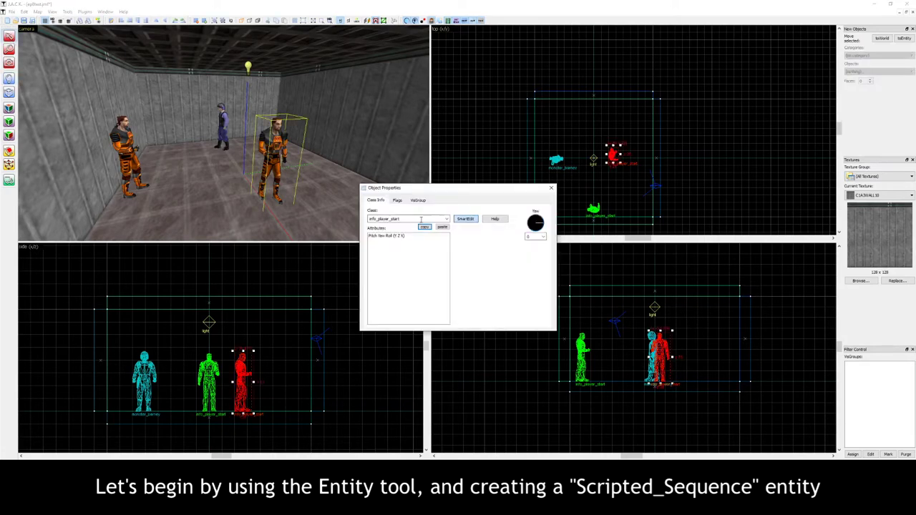
text(scripted_sequen)
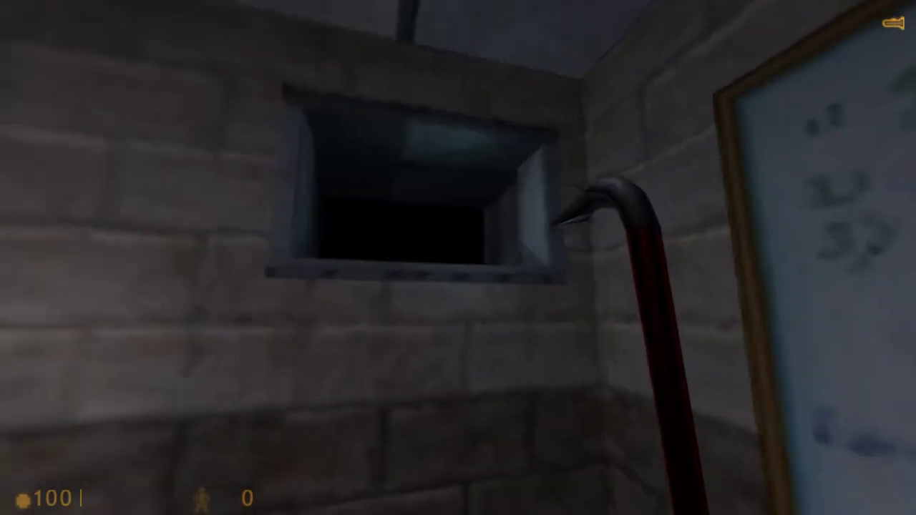
key(s)
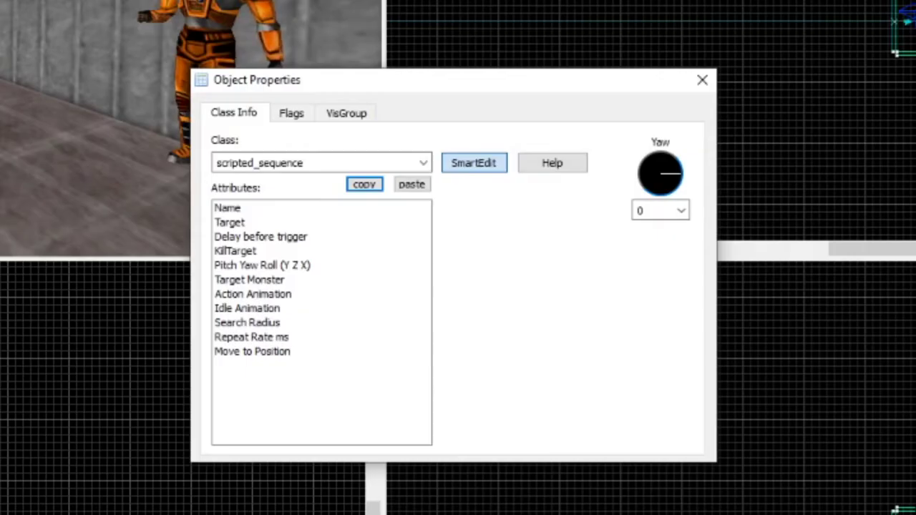
Step: Name the scripted_sequence entity SS01 and set its target monster to Barney01
click(313, 209)
click(470, 210)
text(SS01)
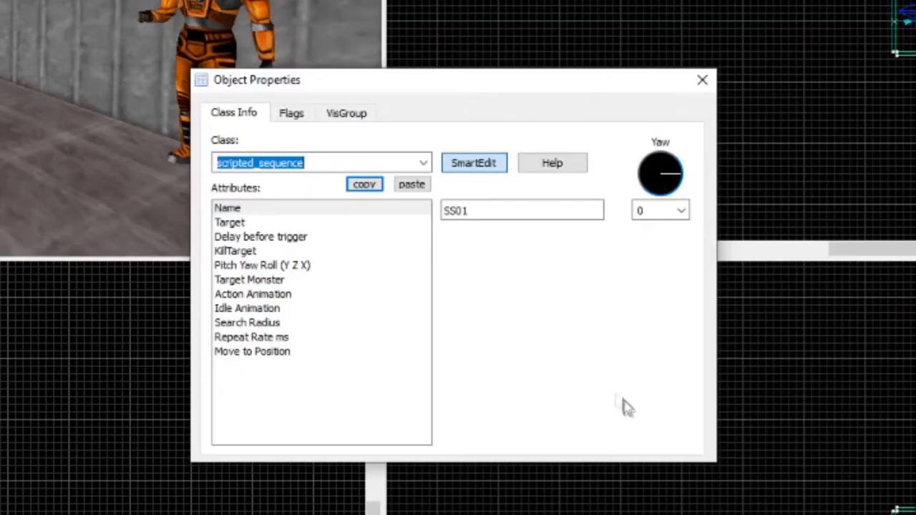
click(342, 282)
click(496, 210)
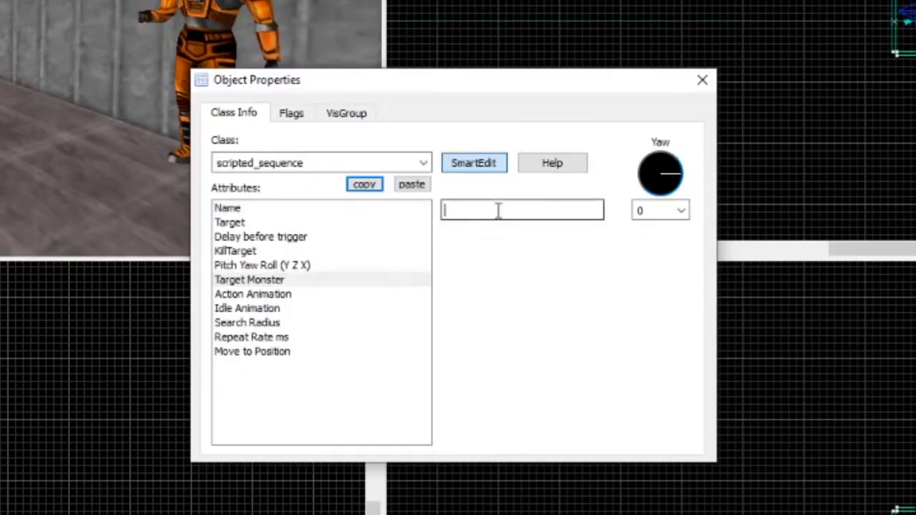
text(Barney01)
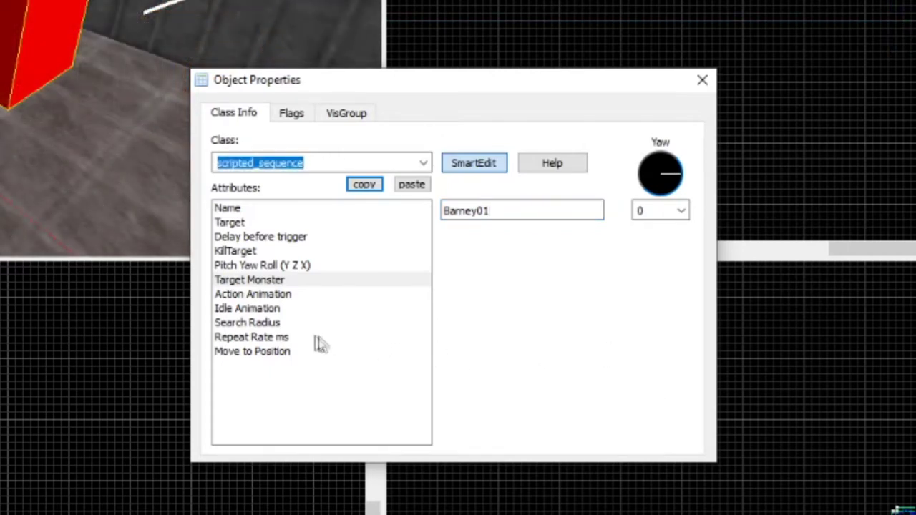
Step: Move the scripted_sequence onto the light's position in the top view and set its Move to Position attribute to Walk
click(270, 326)
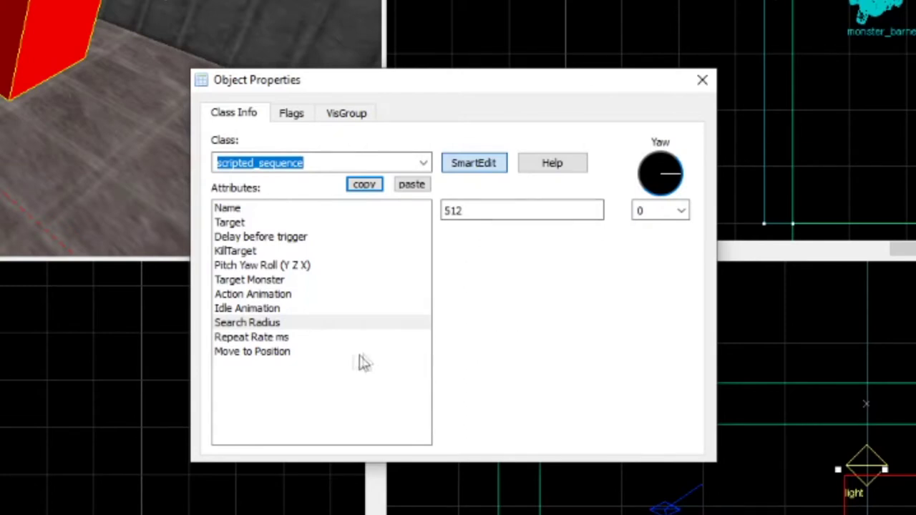
click(324, 351)
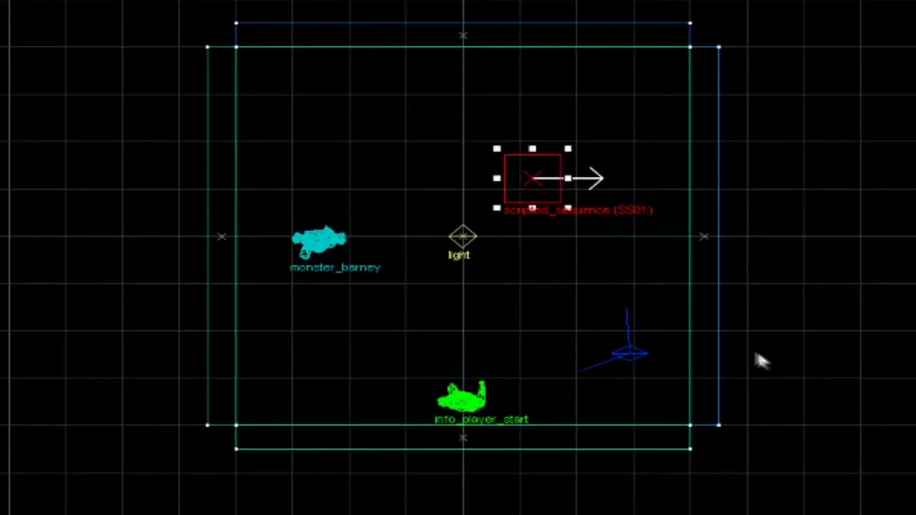
drag(537, 187, 442, 237)
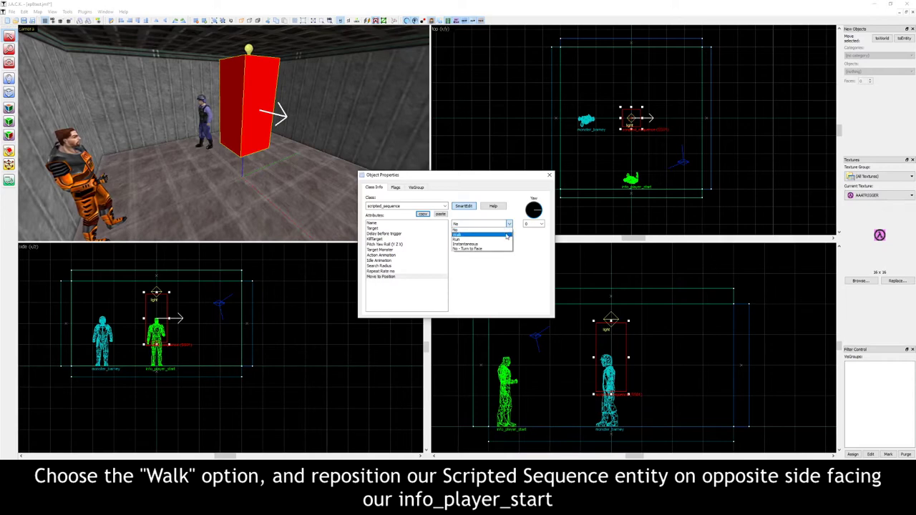
click(506, 235)
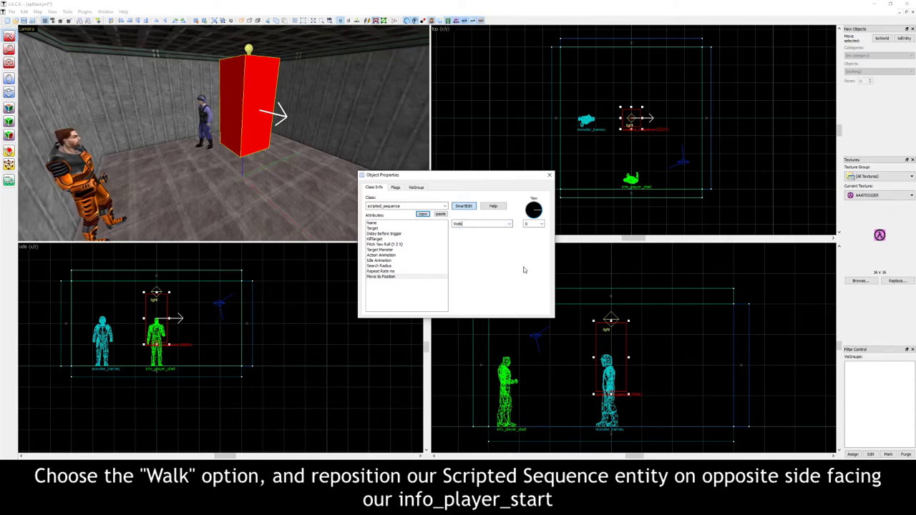
click(549, 176)
Step: Move the scripted_sequence to the side of the room opposite monster_barney and rotate it 90° clockwise in the top view
scroll(654, 120, up, 3)
drag(637, 123, 713, 117)
key(z)
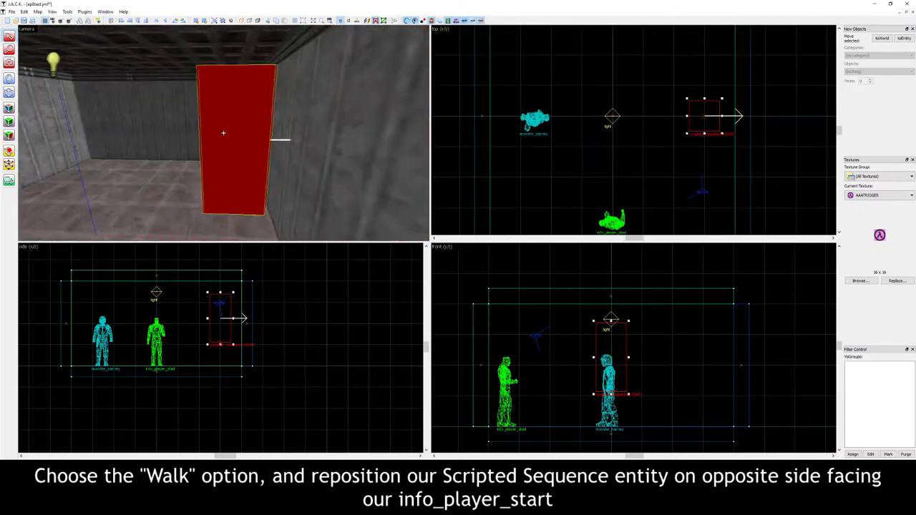
key(s)
key(z)
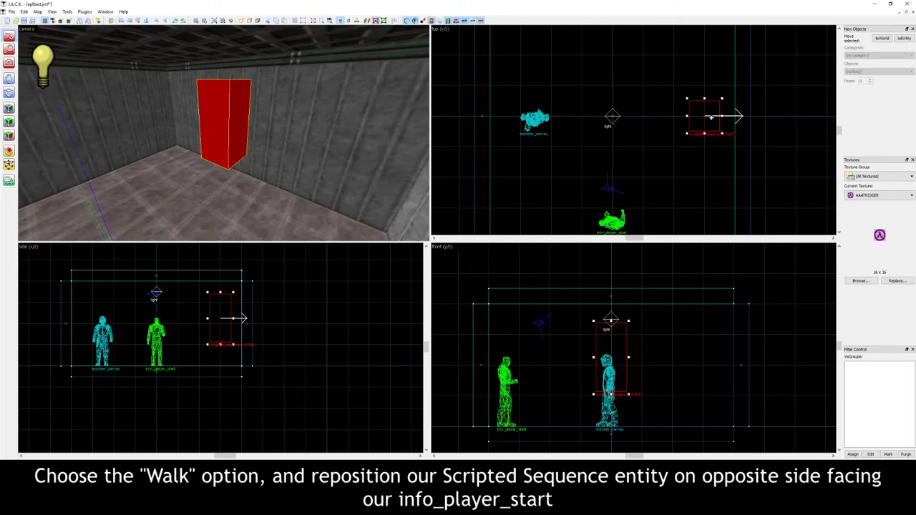
drag(723, 98, 734, 144)
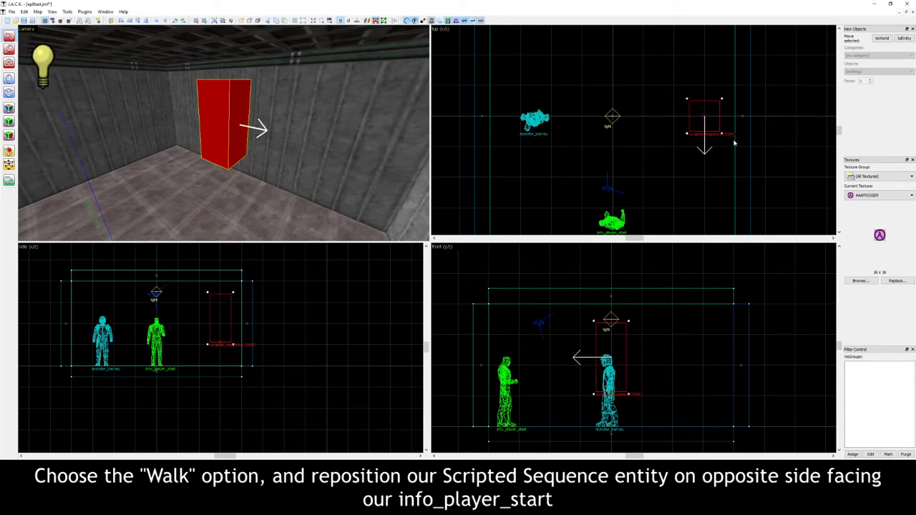
Step: Lower the scripted_sequence in the side view until its base rests on the floor, and deselect it
scroll(222, 343, up, 2)
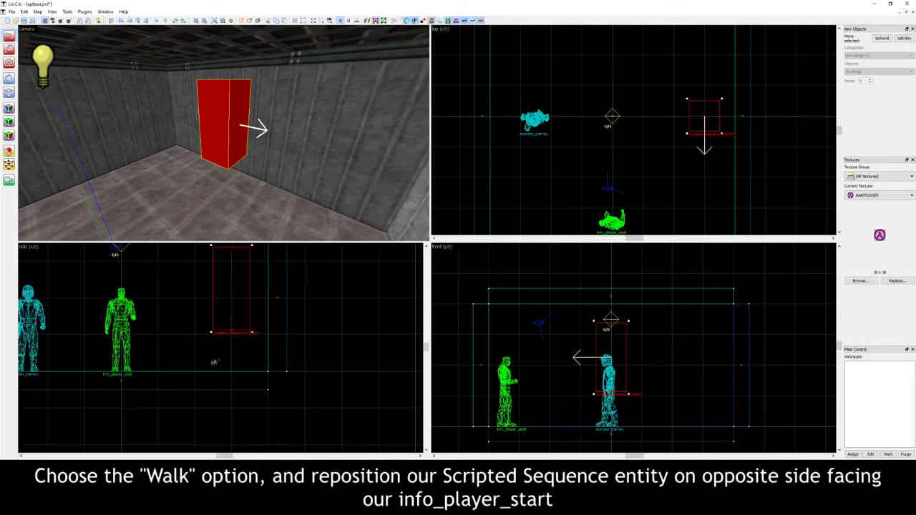
drag(234, 293, 238, 337)
scroll(239, 358, up, 4)
key(bracketleft)
key(bracketleft)
click(631, 174)
key(z)
key(s)
right_drag(224, 133, 224, 133)
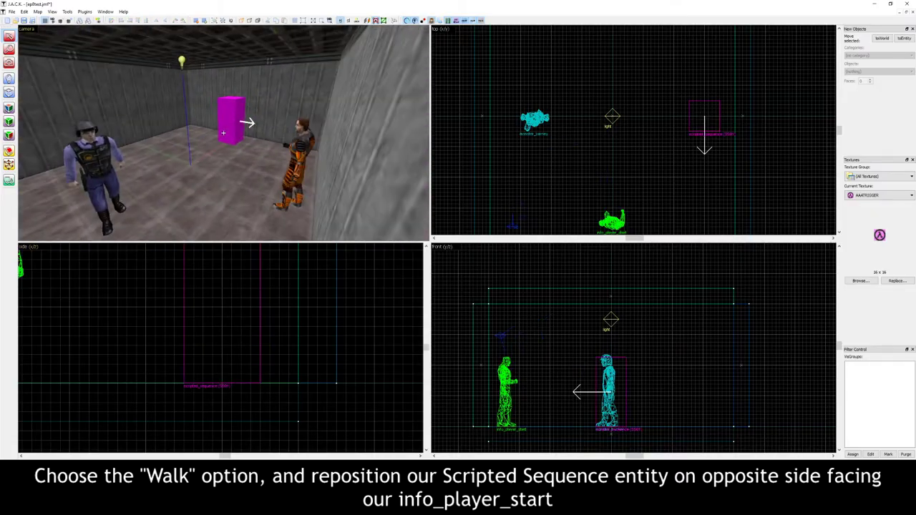